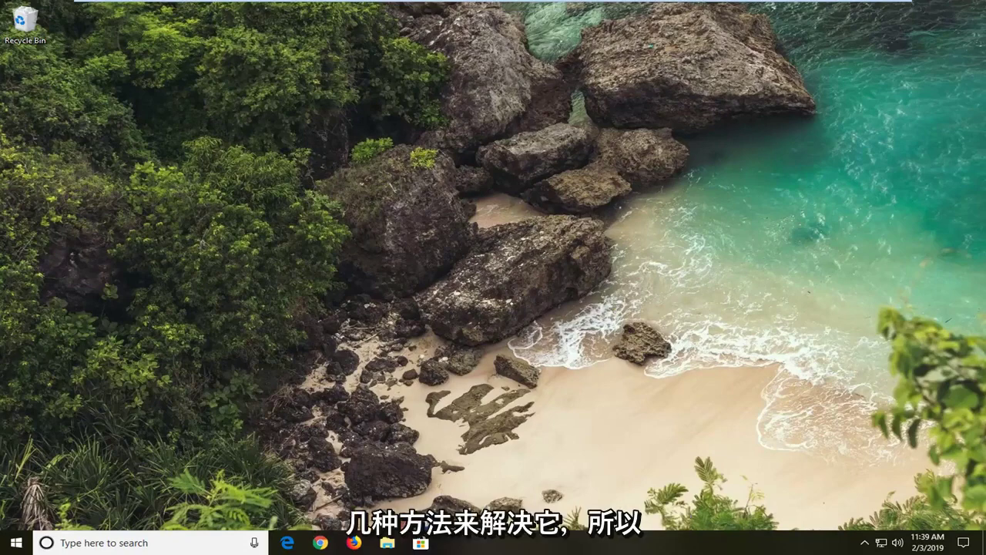
Step: Search the Start menu for ccleaner and open the CCleaner shortcut's file location
{"action": "left_click", "coordinate": [16, 543]}
{"action": "type", "text": "ccleaner"}
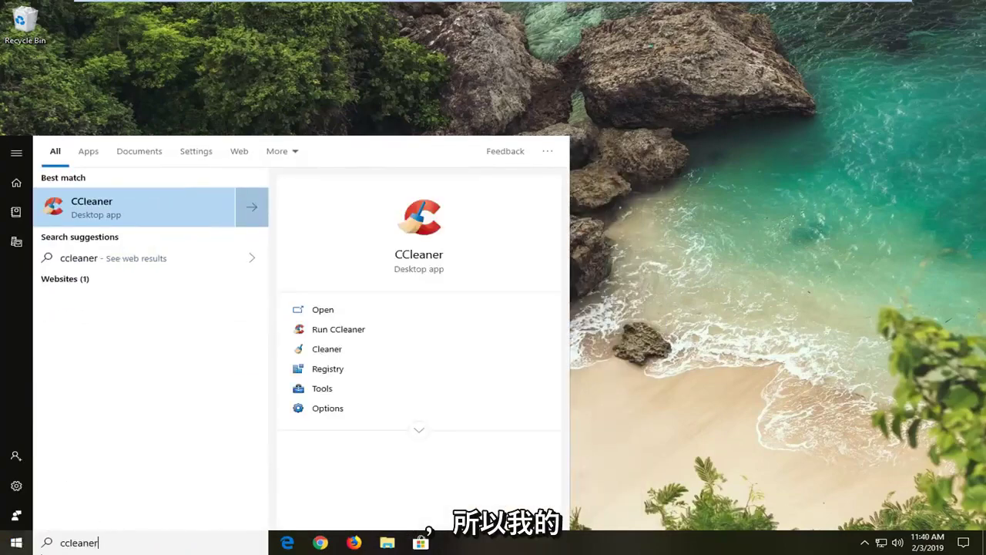
{"action": "right_click", "coordinate": [93, 210]}
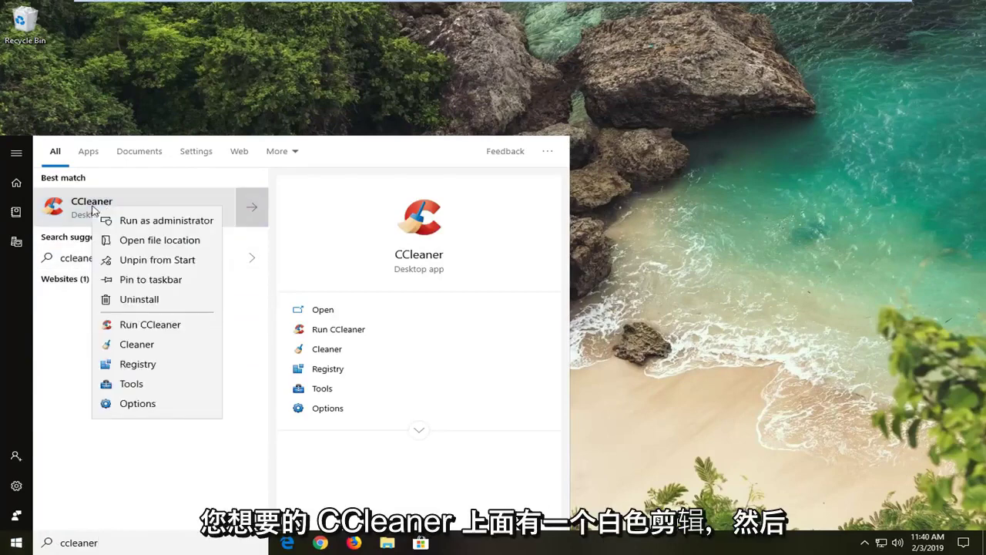
{"action": "left_click", "coordinate": [153, 247]}
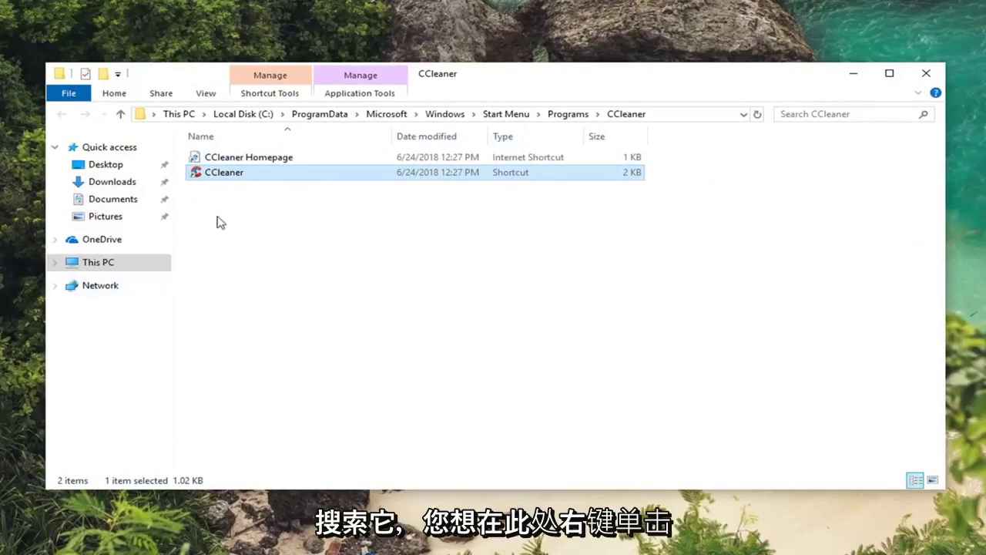
Step: In the CCleaner shortcut's Properties, enable compatibility mode with Windows 8 on the Compatibility tab
{"action": "right_click", "coordinate": [219, 177]}
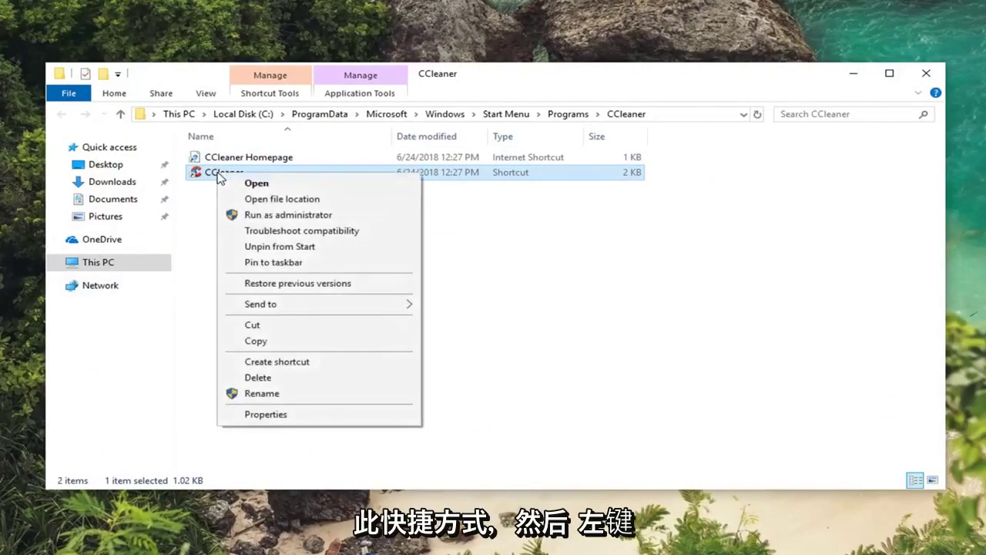
{"action": "left_click", "coordinate": [267, 416]}
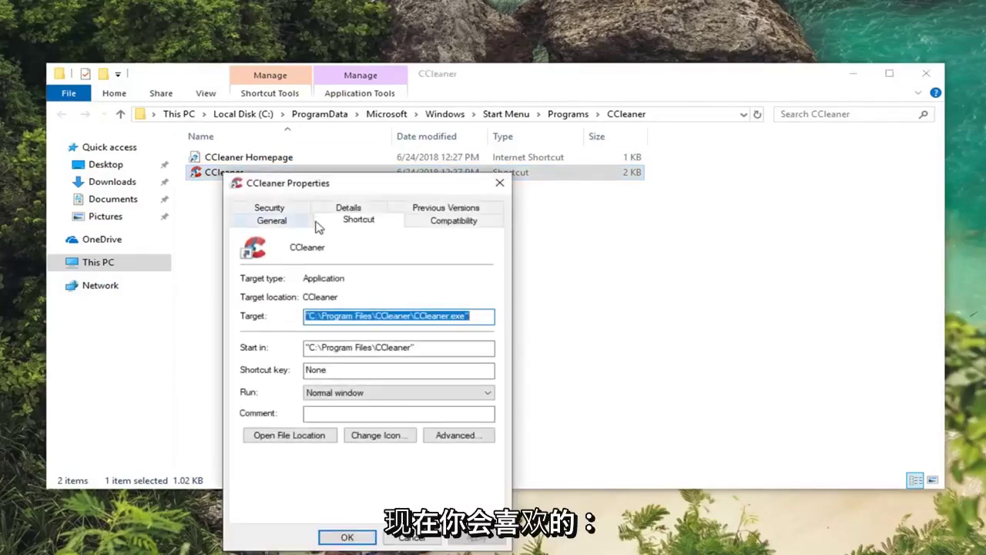
{"action": "left_click_drag", "start_coordinate": [325, 184], "coordinate": [373, 97]}
{"action": "left_click", "coordinate": [488, 135]}
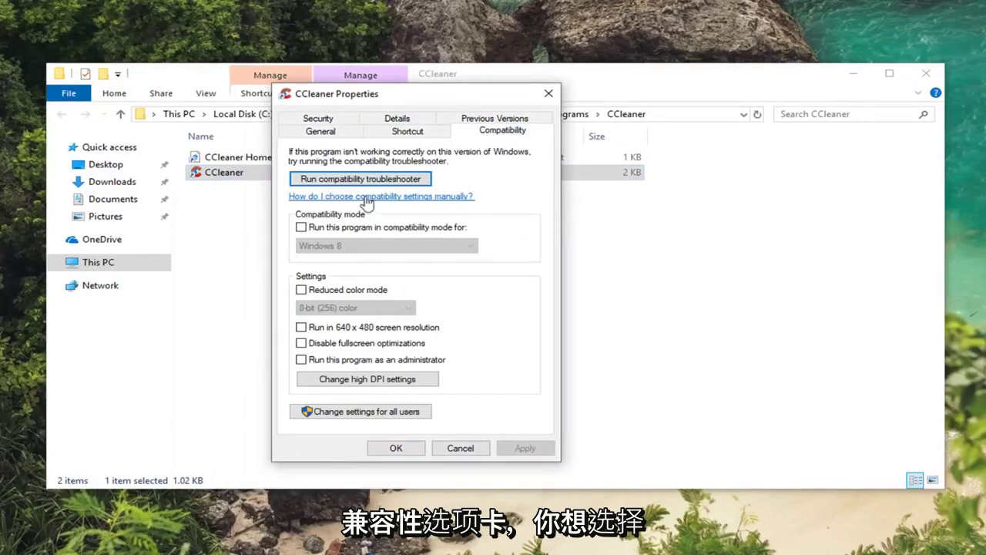
{"action": "left_click", "coordinate": [311, 228]}
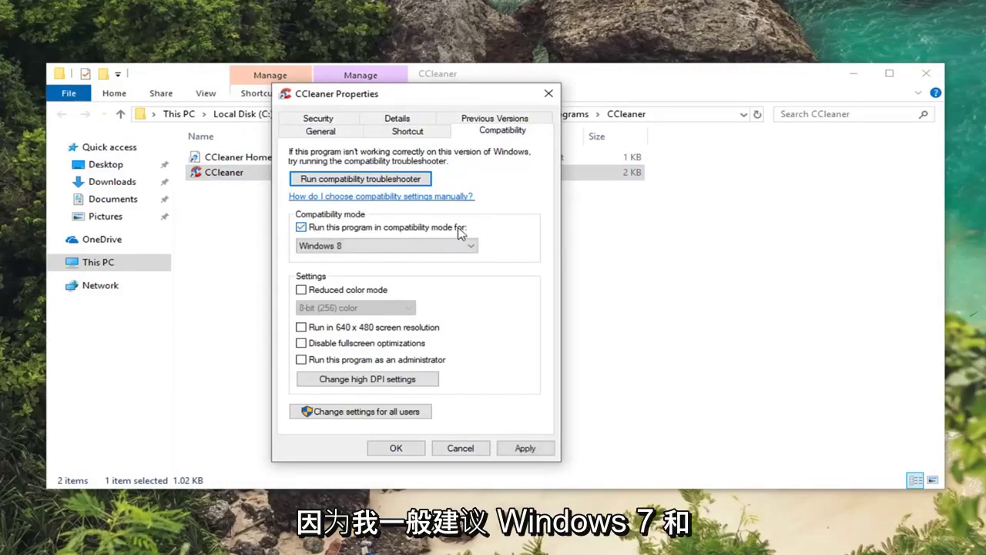
{"action": "left_click", "coordinate": [416, 245]}
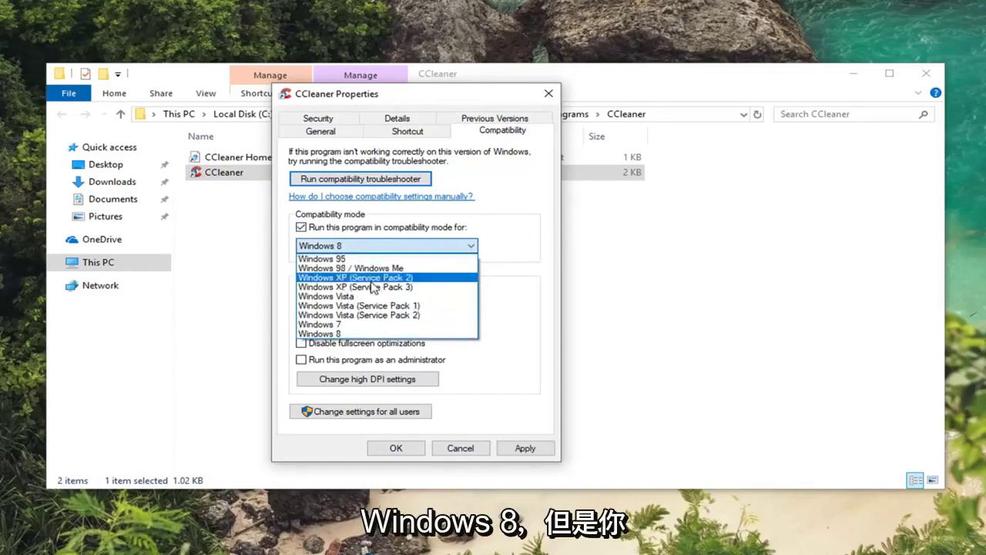
{"action": "left_click", "coordinate": [524, 233]}
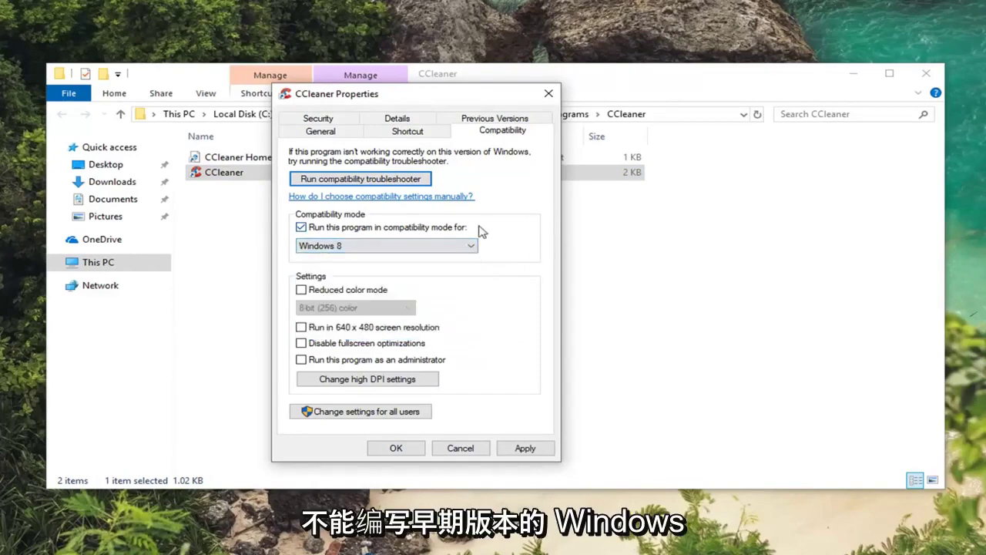
{"action": "left_click", "coordinate": [339, 250]}
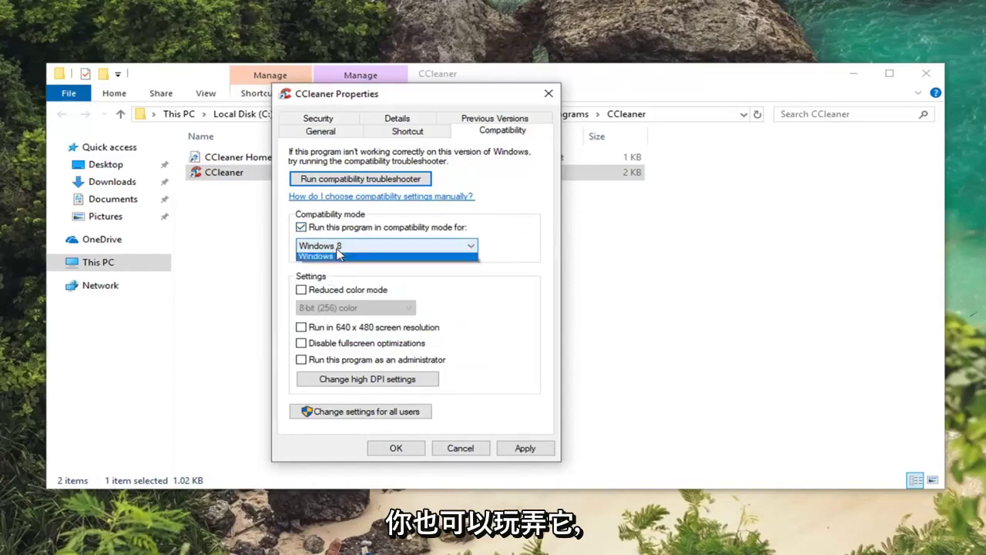
{"action": "left_click", "coordinate": [537, 245]}
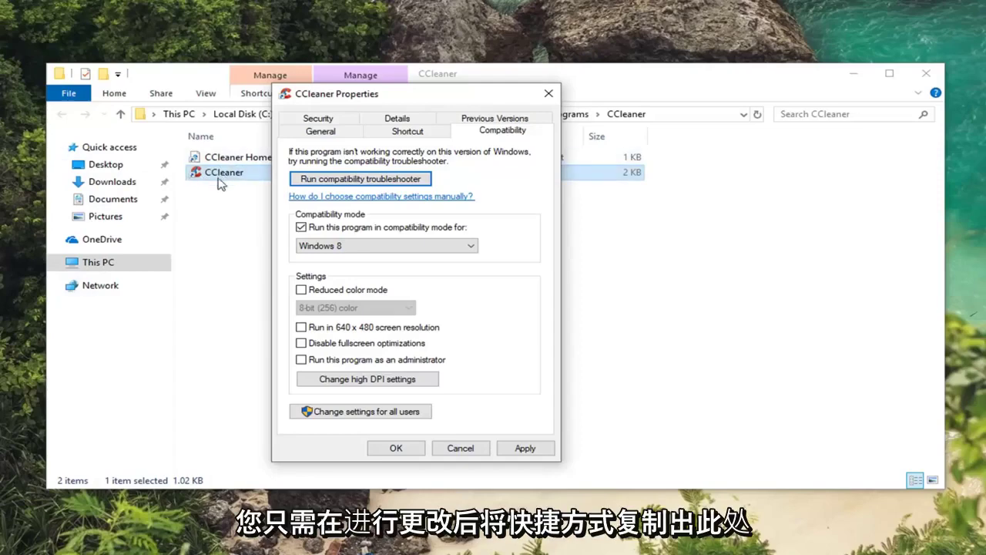
{"action": "left_click_drag", "start_coordinate": [384, 97], "coordinate": [555, 189]}
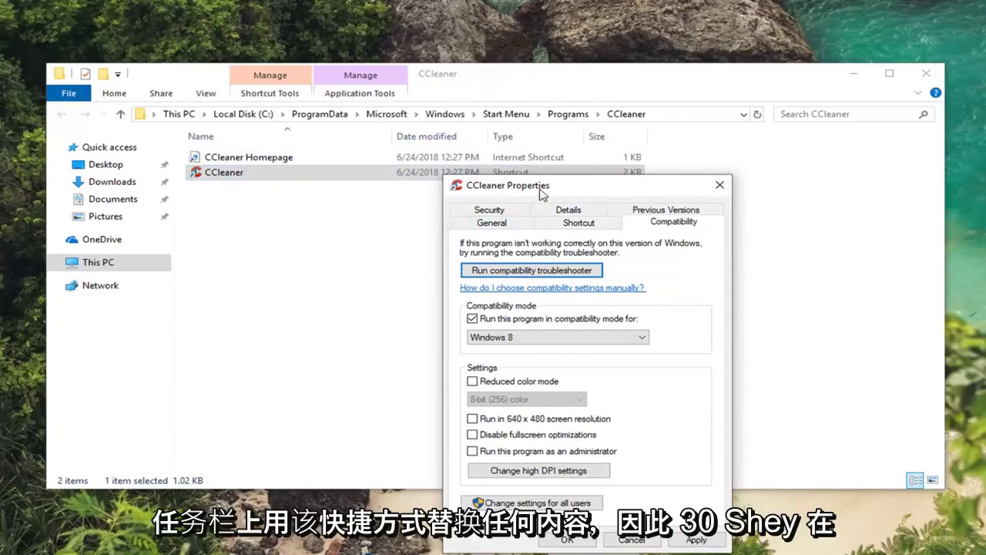
{"action": "left_click_drag", "start_coordinate": [541, 193], "coordinate": [404, 77]}
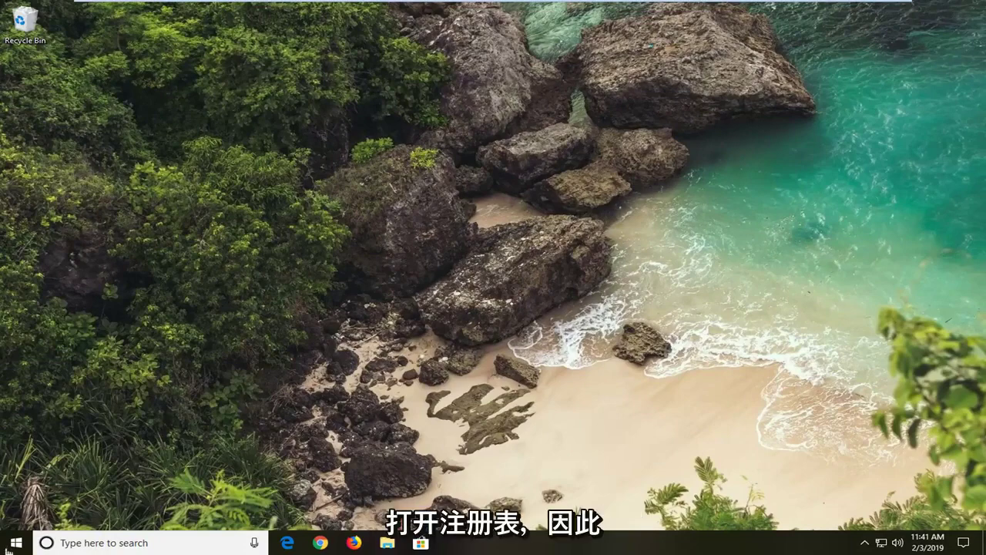
Step: Search for regedit and run Registry Editor as administrator, approving the UAC prompt
{"action": "left_click", "coordinate": [16, 543]}
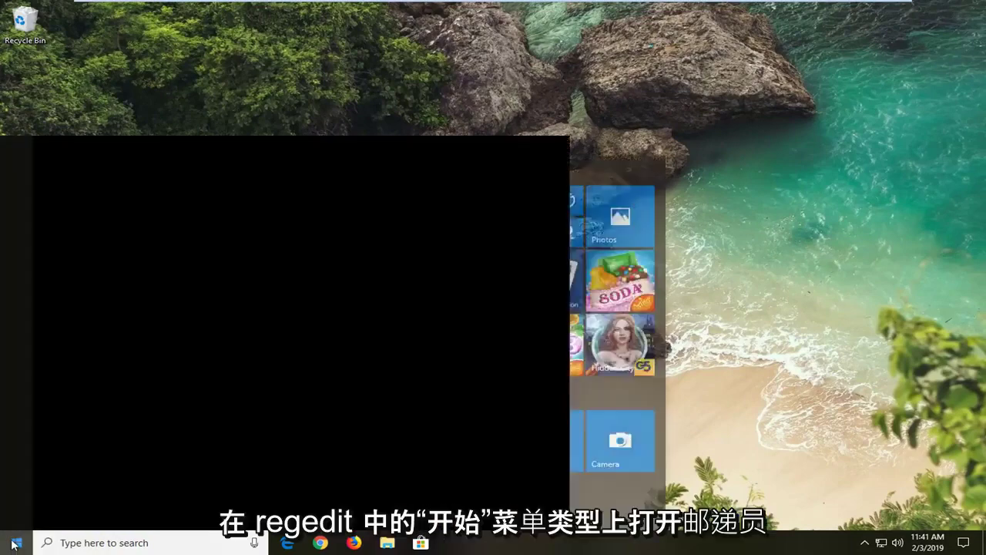
{"action": "type", "text": "regedit"}
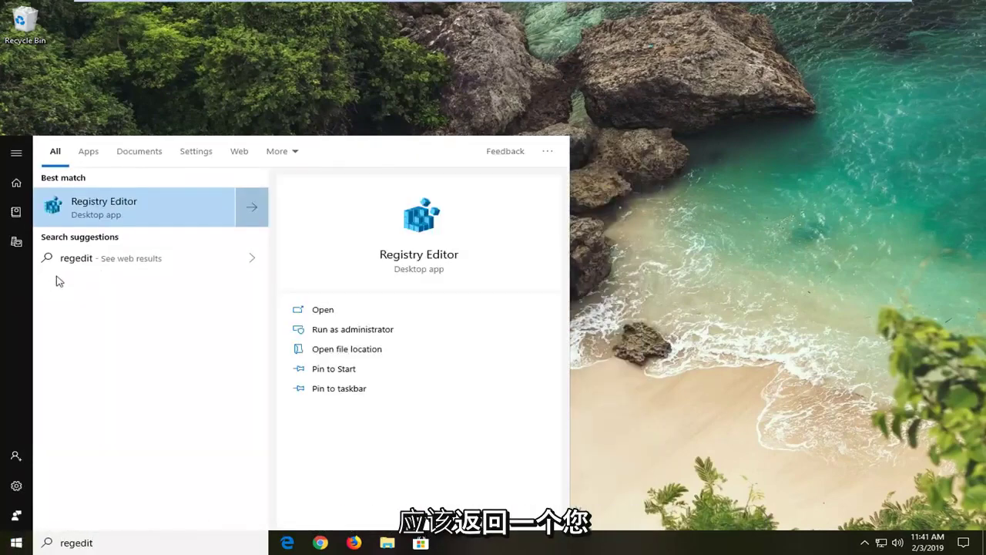
{"action": "right_click", "coordinate": [103, 212]}
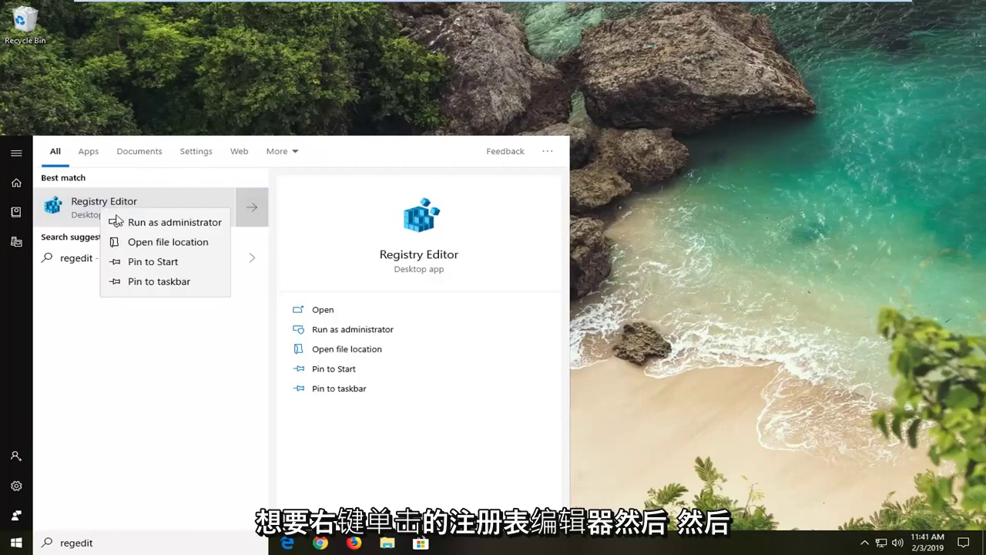
{"action": "left_click", "coordinate": [121, 223]}
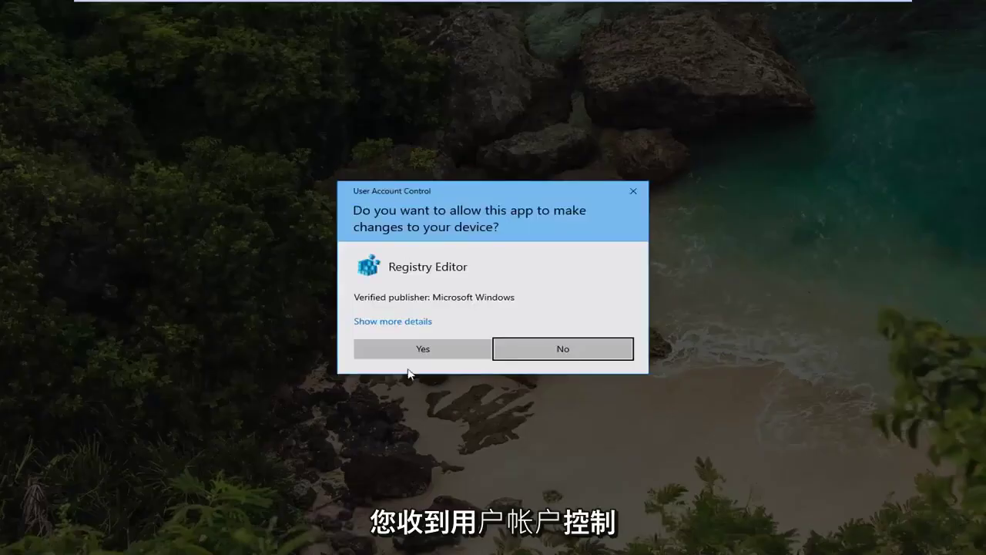
{"action": "left_click", "coordinate": [422, 351]}
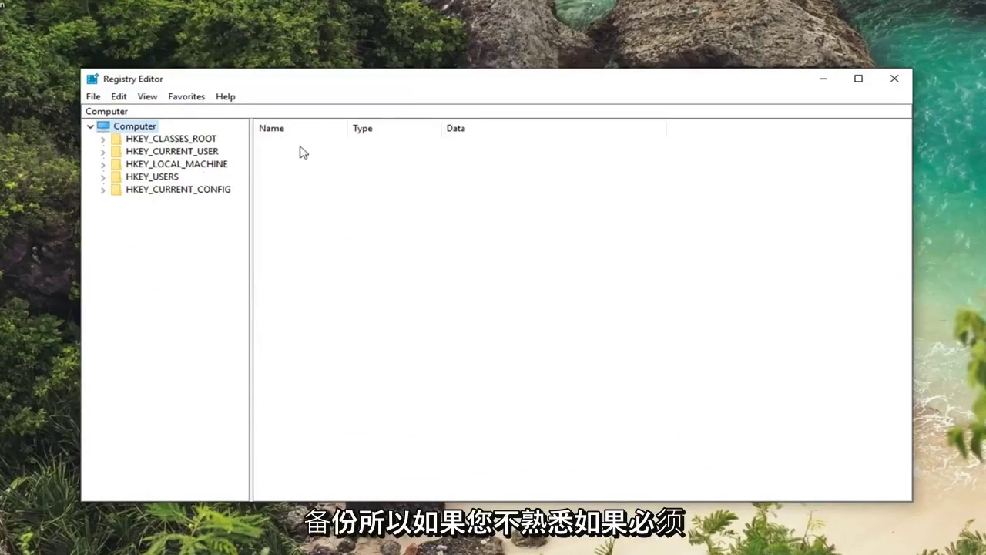
Step: Choose File > Export to bring up the Export Registry File dialog with range All
{"action": "left_click", "coordinate": [93, 97]}
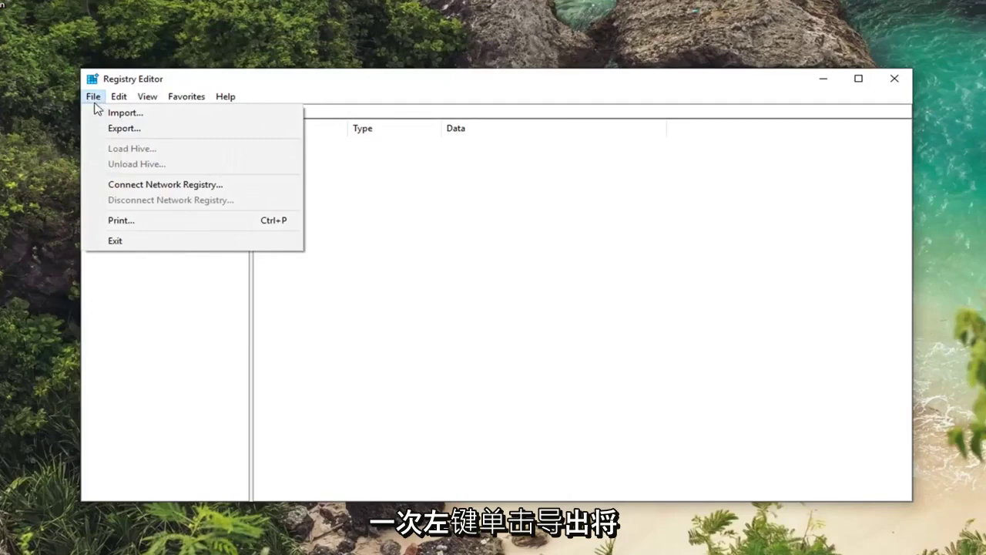
{"action": "left_click", "coordinate": [116, 128]}
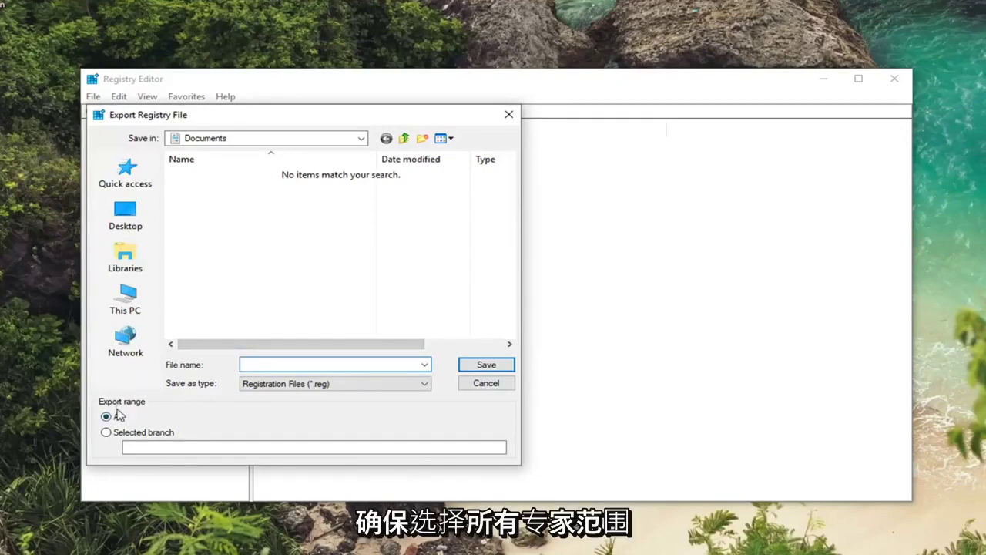
{"action": "left_click", "coordinate": [485, 383]}
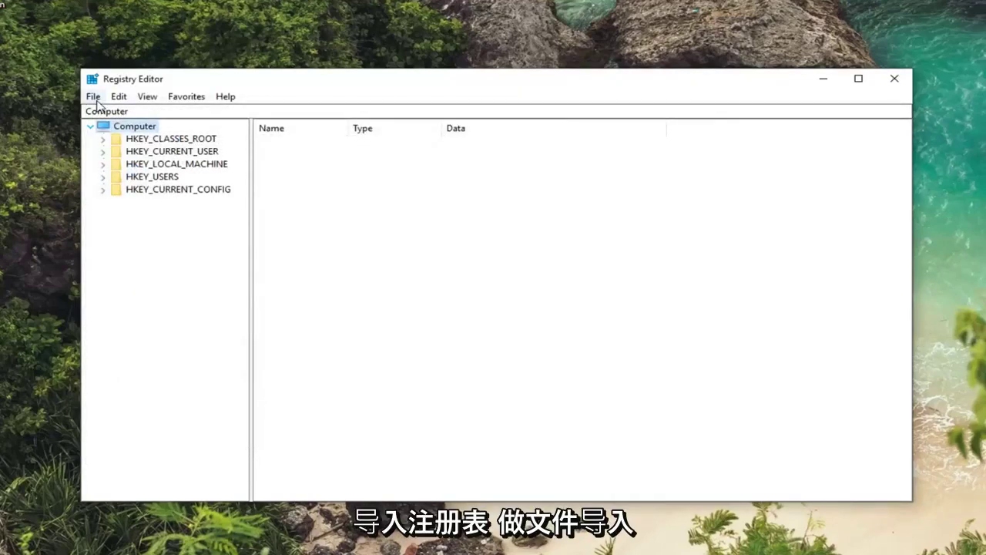
{"action": "left_click", "coordinate": [93, 96]}
{"action": "left_click", "coordinate": [117, 113]}
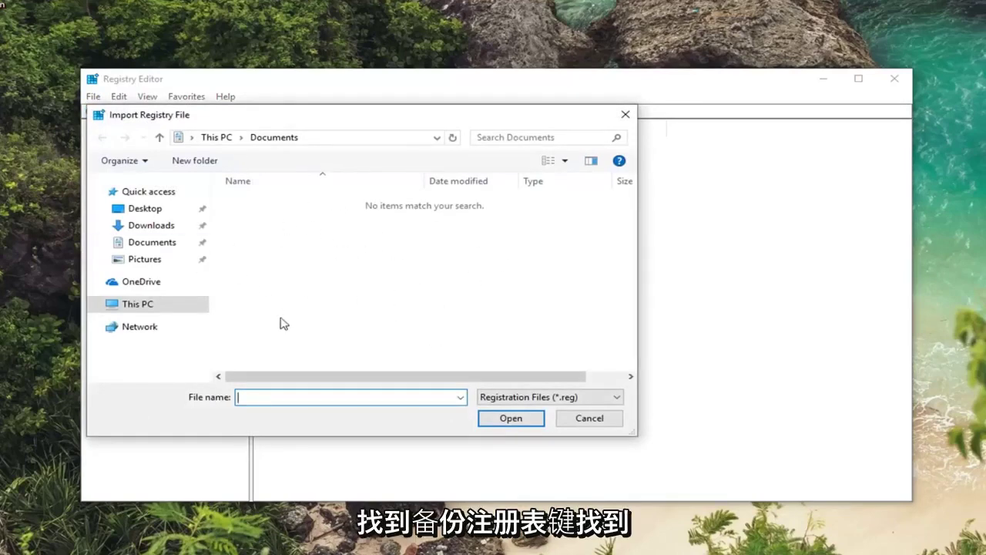
{"action": "left_click", "coordinate": [588, 419]}
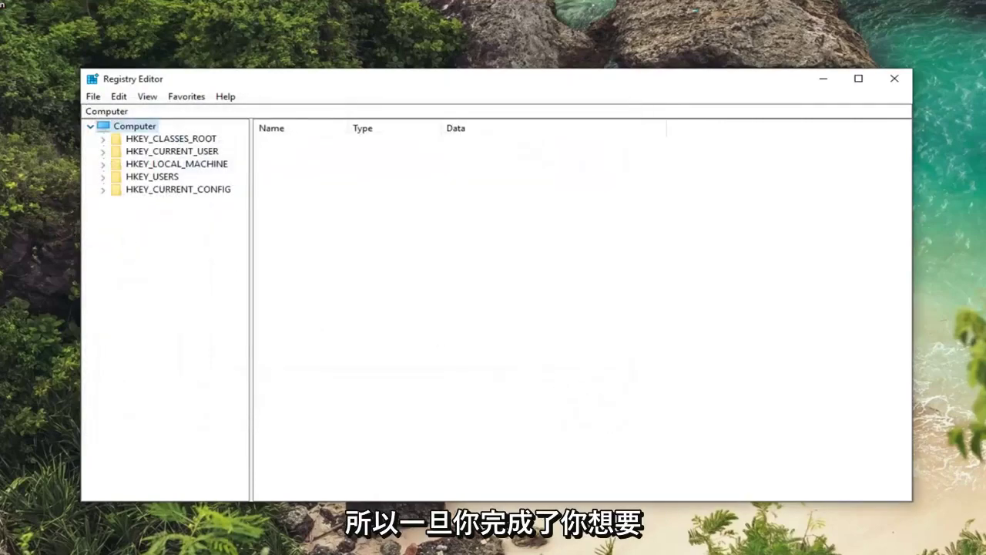
Step: Expand HKEY_LOCAL_MACHINE, SOFTWARE and Microsoft in the key tree, widening the tree pane
{"action": "left_click", "coordinate": [161, 170]}
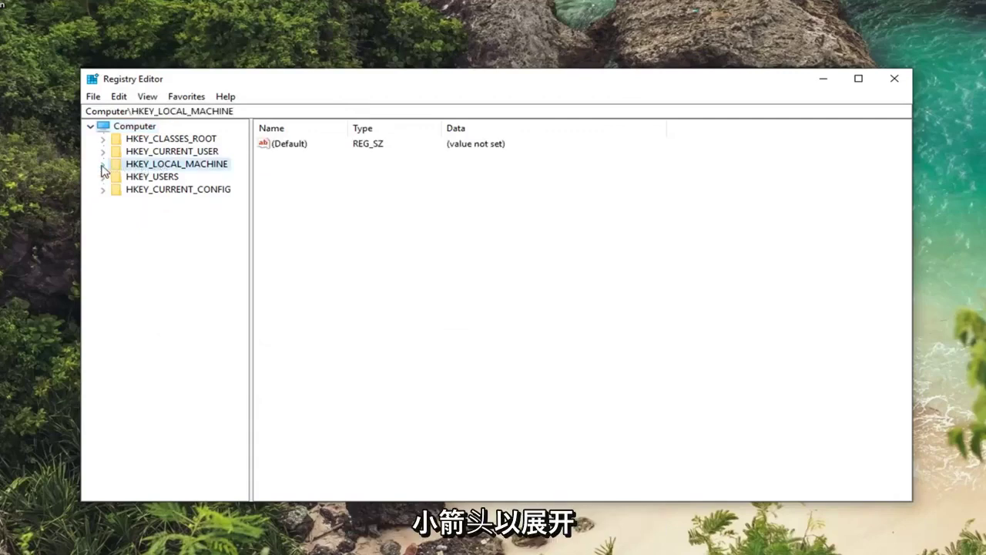
{"action": "left_click", "coordinate": [102, 164]}
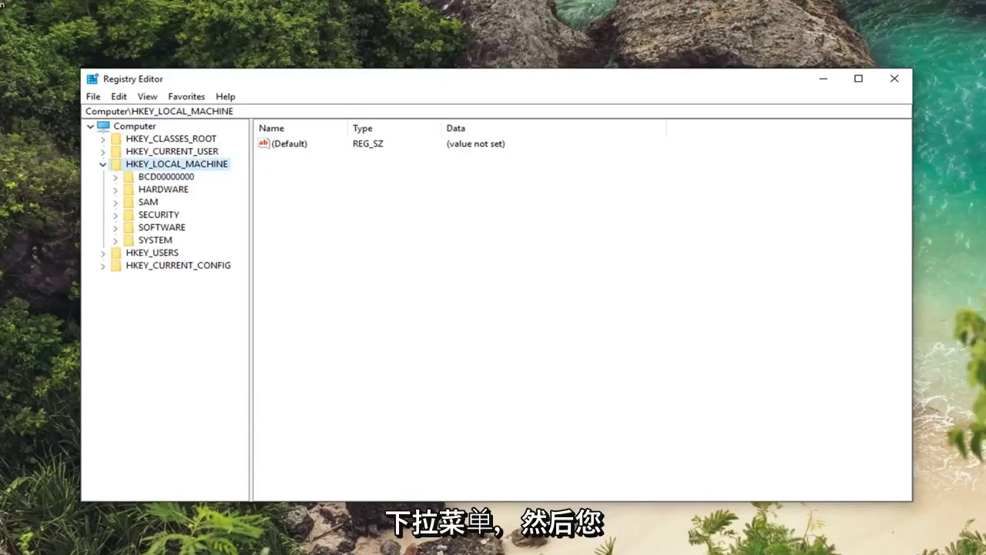
{"action": "left_click", "coordinate": [151, 228]}
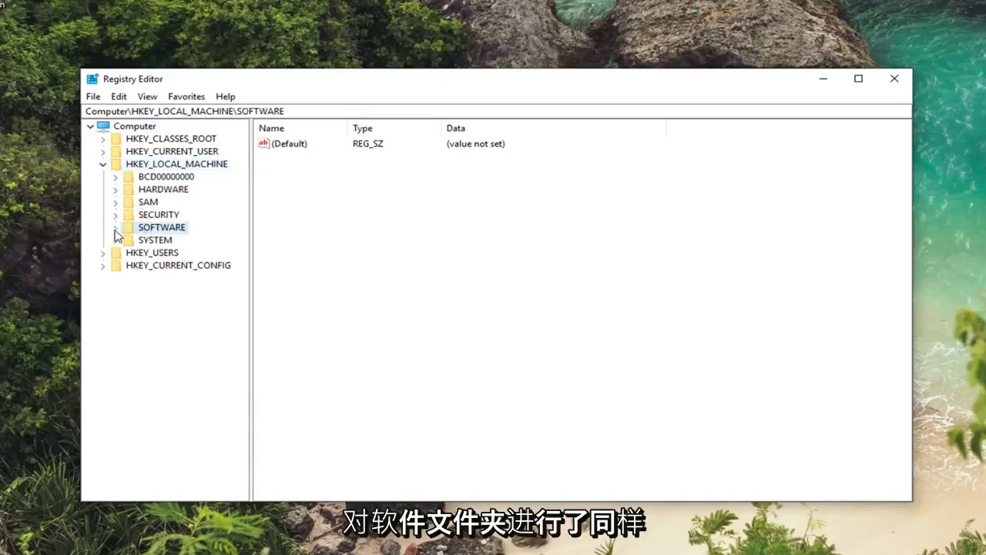
{"action": "left_click", "coordinate": [115, 229]}
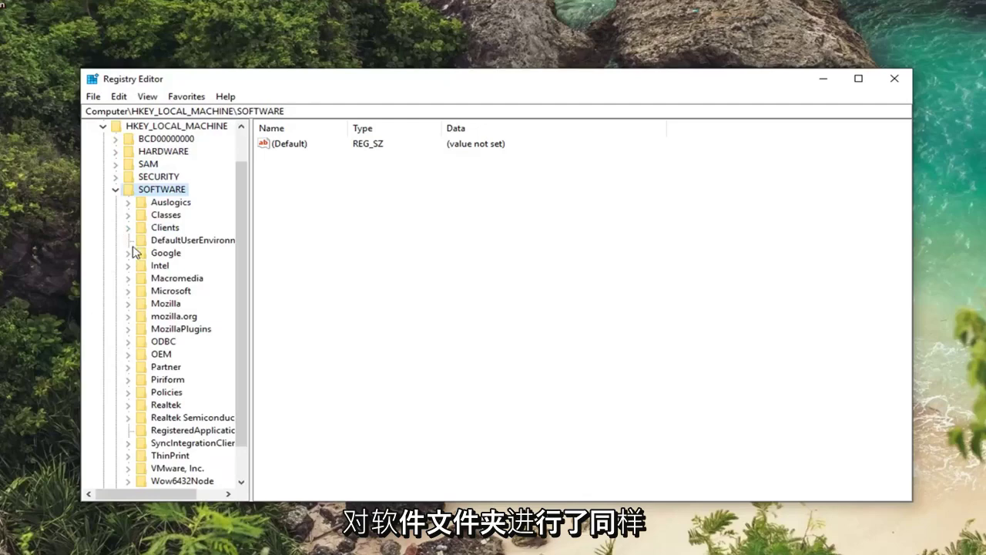
{"action": "scroll", "coordinate": [137, 259], "scroll_direction": "down", "scroll_amount": 1}
{"action": "left_click", "coordinate": [156, 253]}
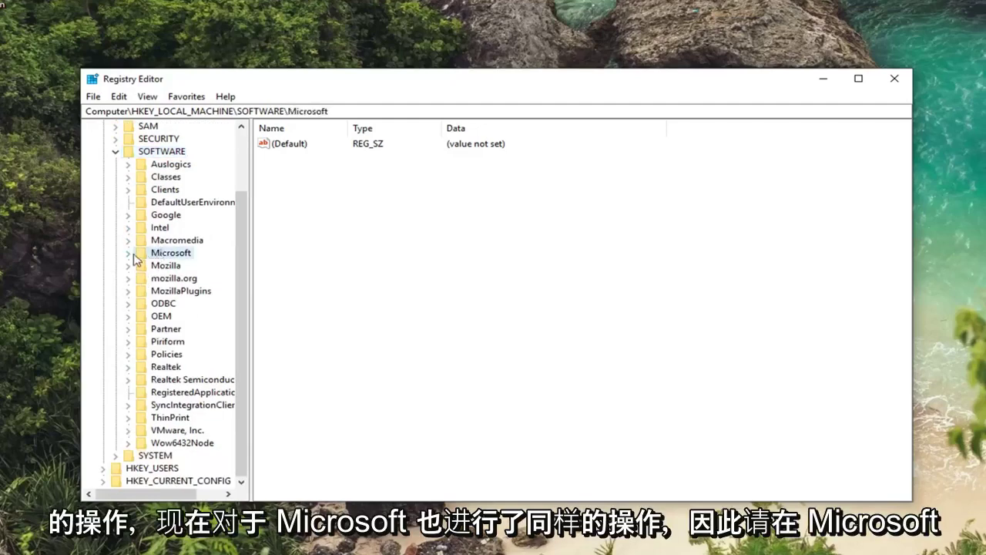
{"action": "left_click", "coordinate": [128, 253]}
{"action": "left_click_drag", "start_coordinate": [250, 228], "coordinate": [388, 225]}
Step: Expand Windows NT and CurrentVersion, then select the Windows key to list its values
{"action": "scroll", "coordinate": [204, 314], "scroll_direction": "down", "scroll_amount": 20}
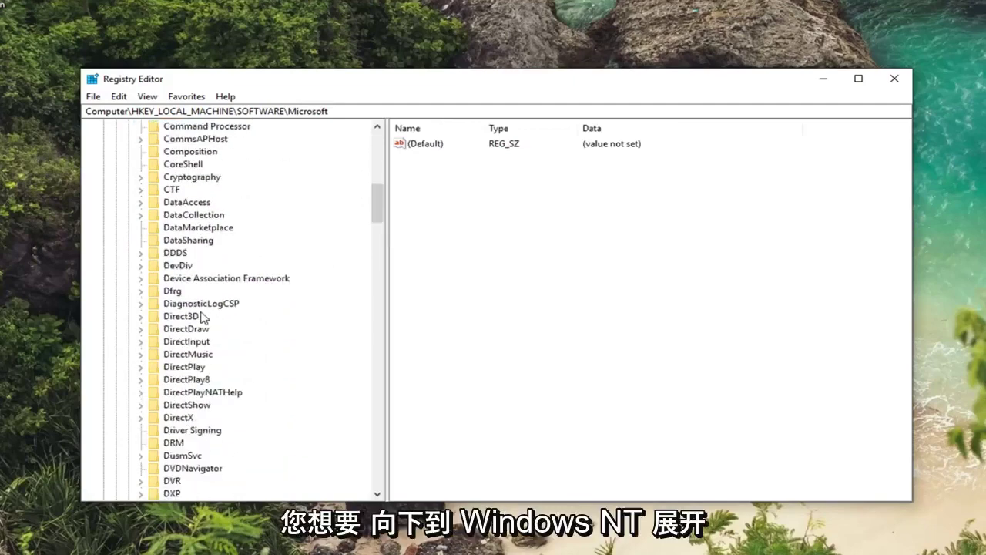
{"action": "scroll", "coordinate": [182, 353], "scroll_direction": "down", "scroll_amount": 20}
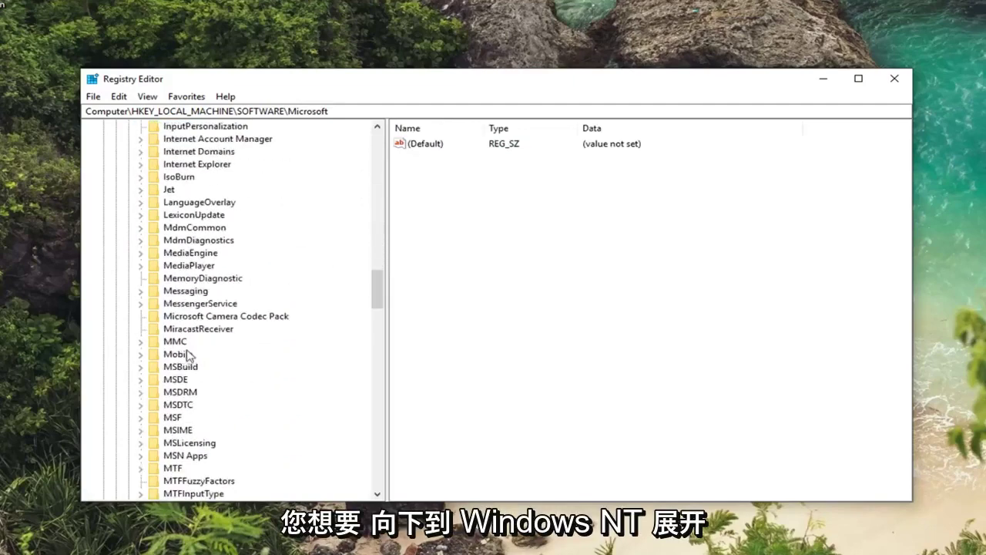
{"action": "scroll", "coordinate": [184, 361], "scroll_direction": "down", "scroll_amount": 5}
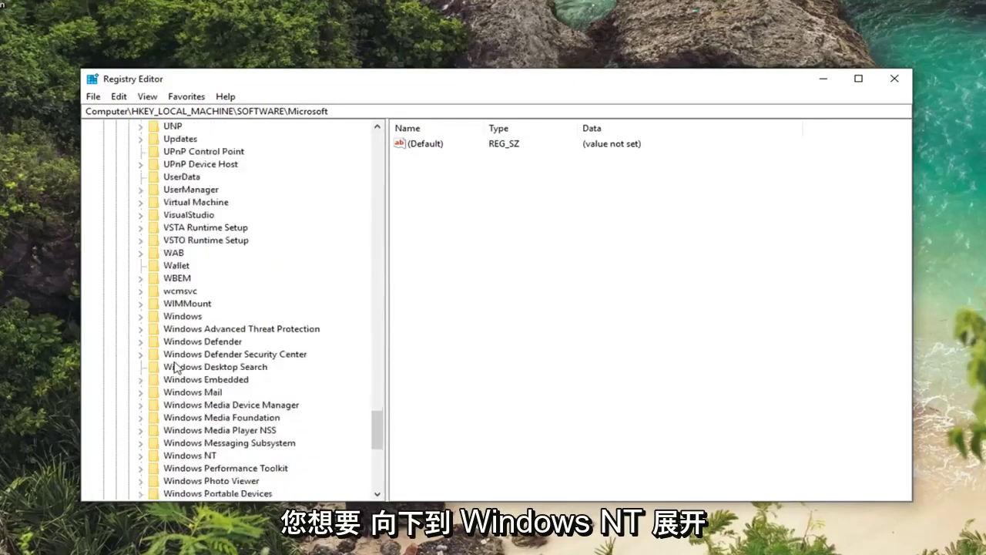
{"action": "left_click", "coordinate": [165, 381]}
{"action": "left_click", "coordinate": [140, 380]}
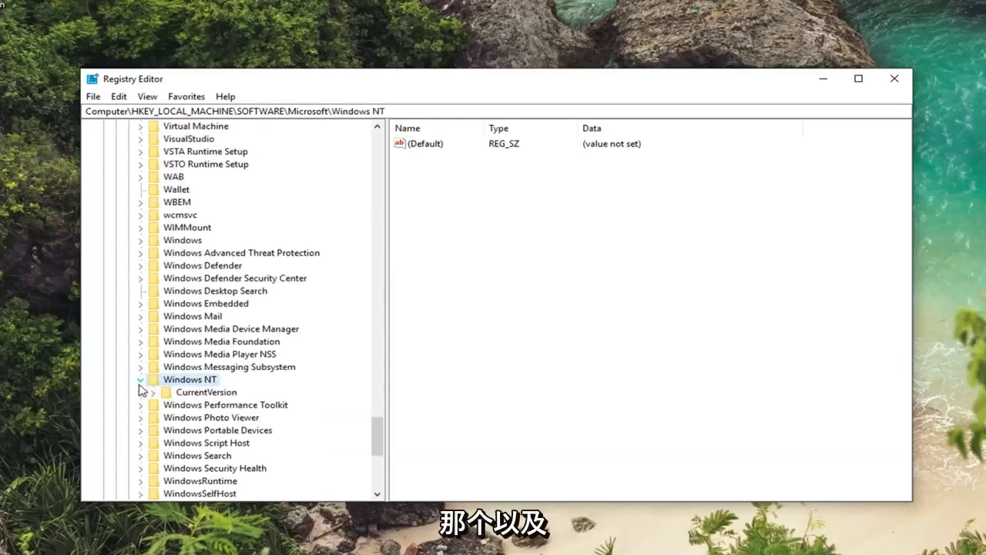
{"action": "left_click", "coordinate": [154, 393]}
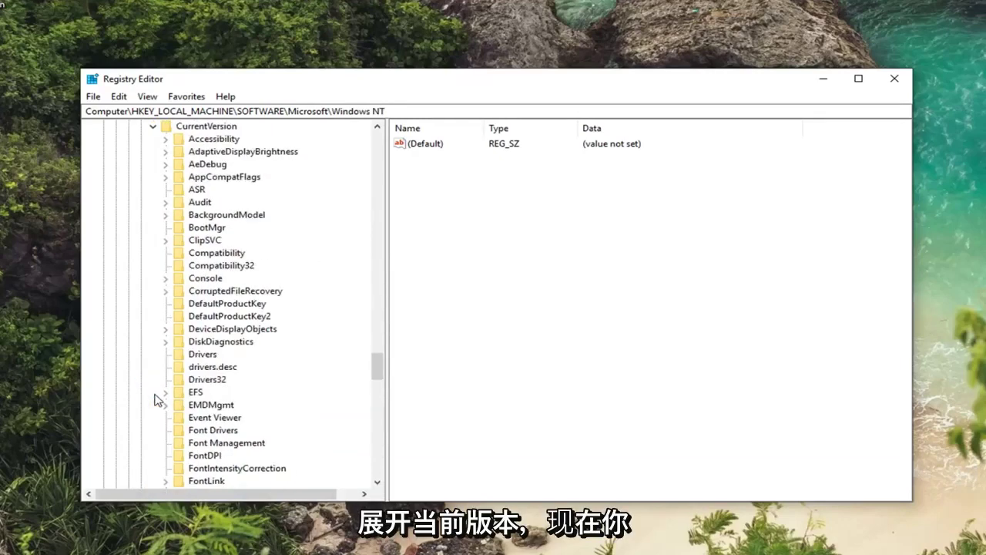
{"action": "scroll", "coordinate": [178, 389], "scroll_direction": "down", "scroll_amount": 20}
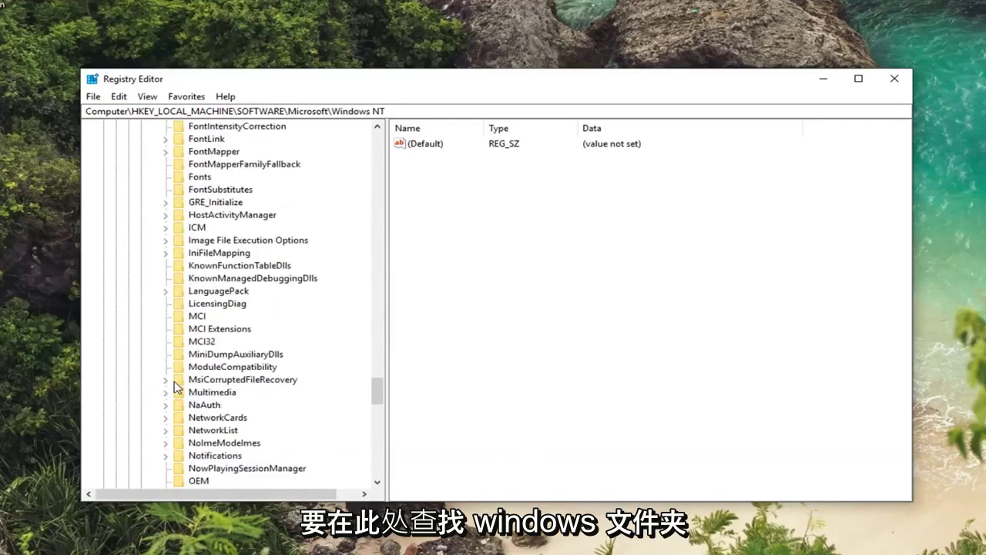
{"action": "scroll", "coordinate": [183, 394], "scroll_direction": "down", "scroll_amount": 4}
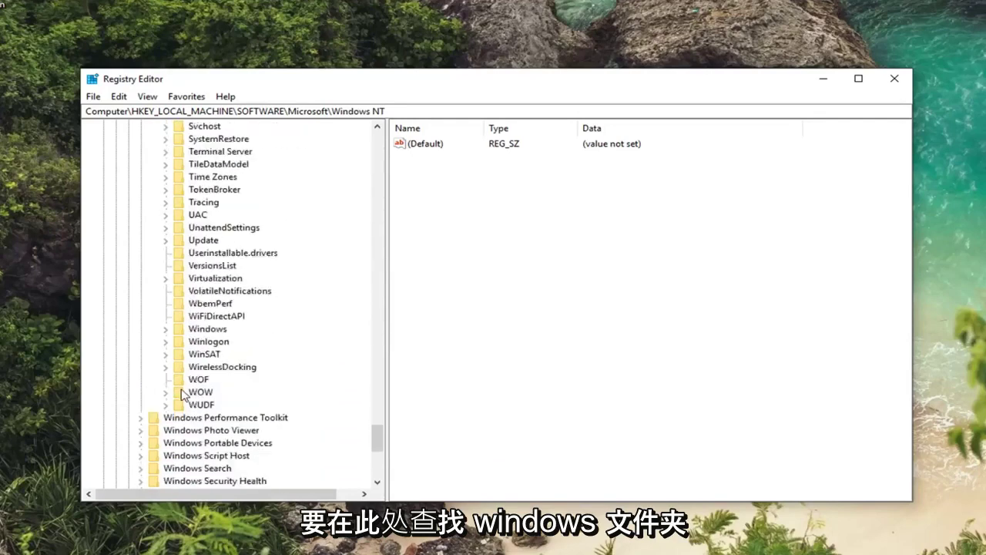
{"action": "left_click", "coordinate": [207, 330]}
{"action": "scroll", "coordinate": [168, 367], "scroll_direction": "up", "scroll_amount": 2}
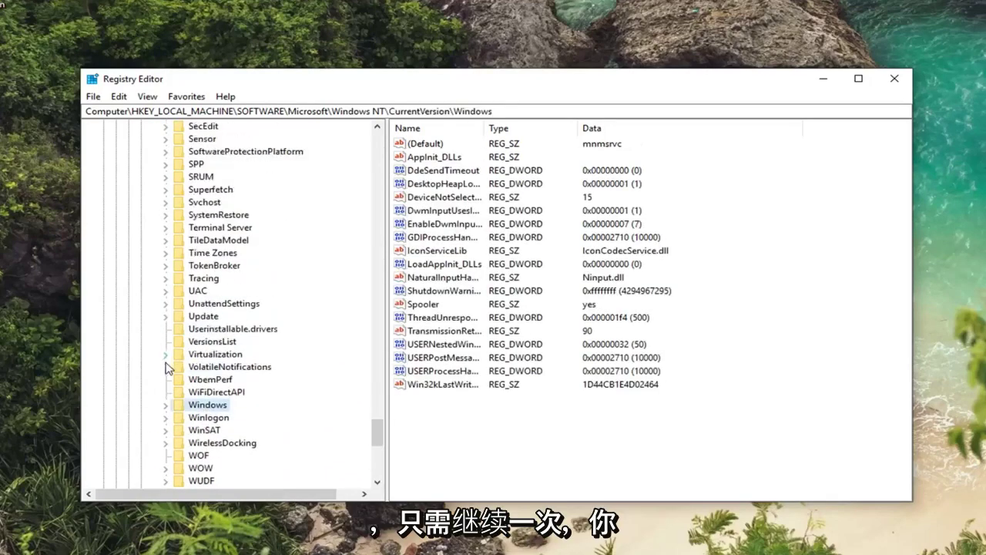
Step: Open LoadAppInit_DLLs and confirm its value data is 0 in hexadecimal
{"action": "left_click", "coordinate": [436, 266]}
{"action": "double_click", "coordinate": [431, 265]}
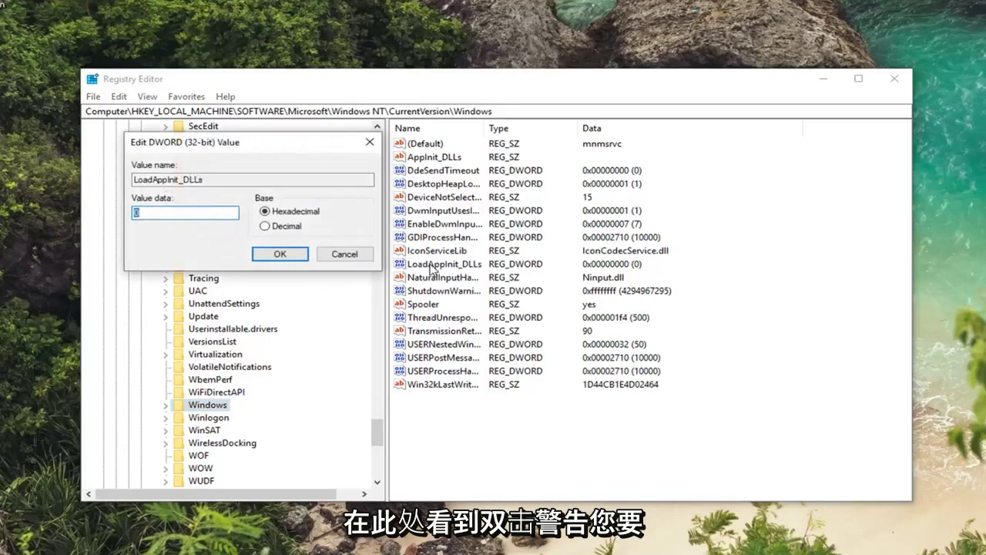
{"action": "left_click_drag", "start_coordinate": [271, 147], "coordinate": [599, 154]}
{"action": "left_click", "coordinate": [462, 222]}
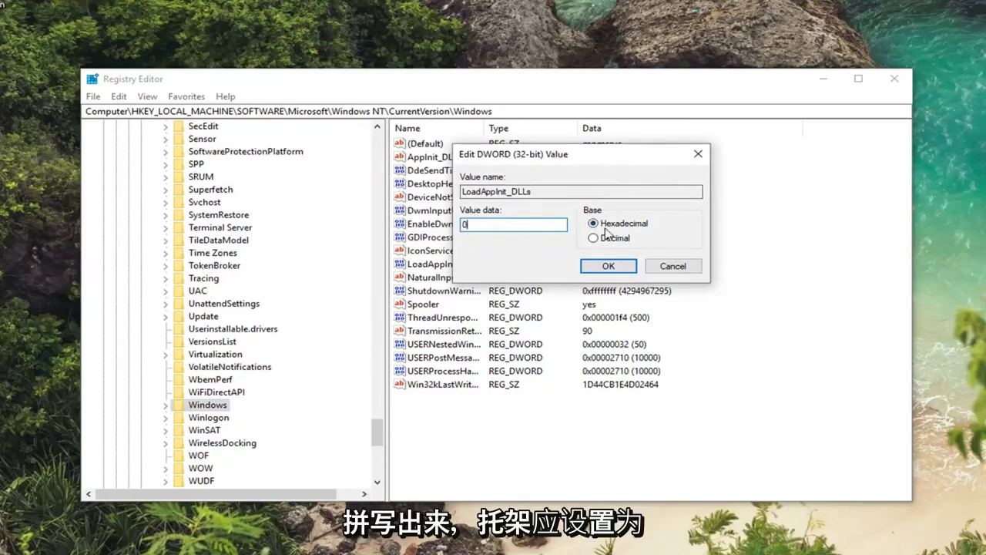
{"action": "left_click", "coordinate": [609, 266]}
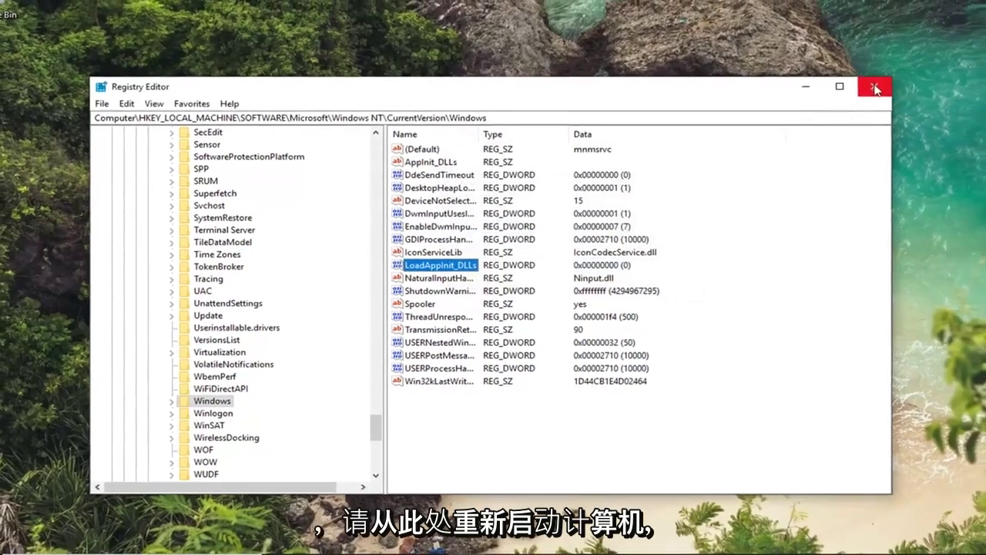
Step: Close the Registry Editor window
{"action": "left_click", "coordinate": [893, 79]}
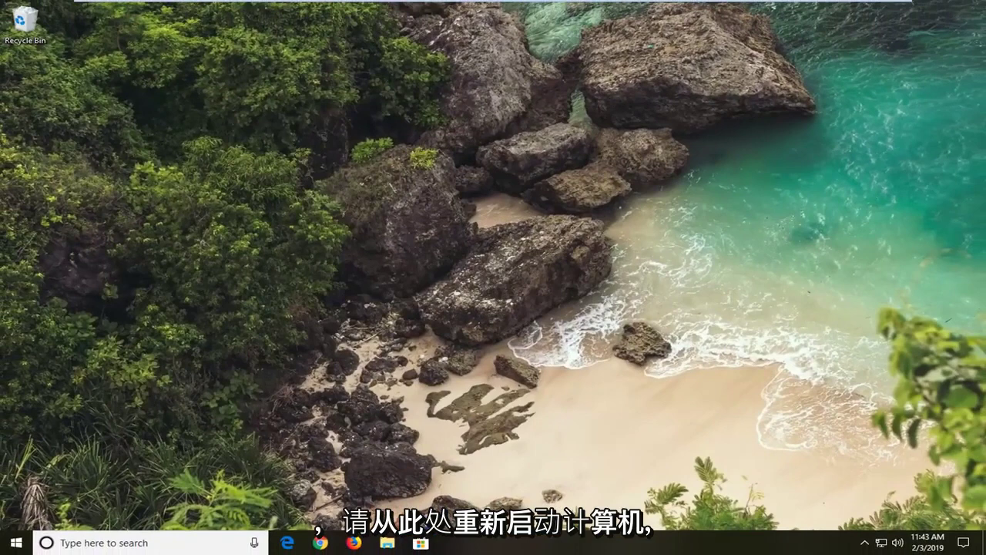